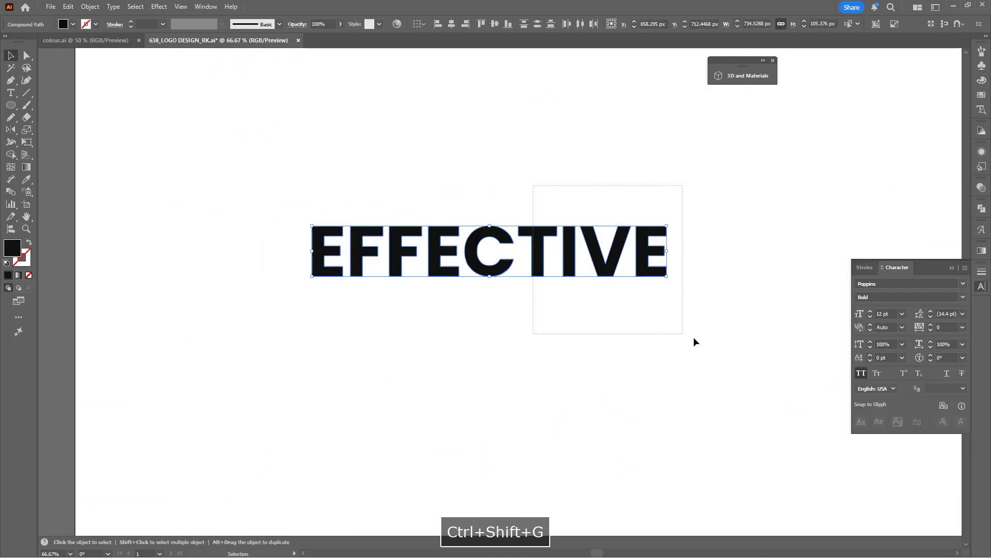
Place the letters TIVE on a second line beneath EFFEC, right-aligned with it, and group each line's letters.
drag(694, 342, 694, 342)
drag(677, 318, 430, 296)
key(ctrl+g)
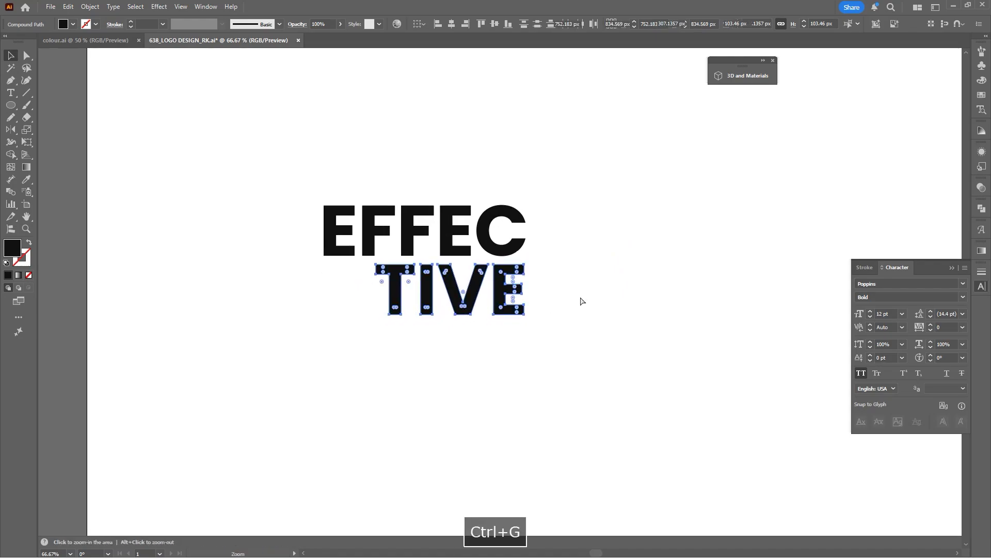
drag(545, 243, 348, 276)
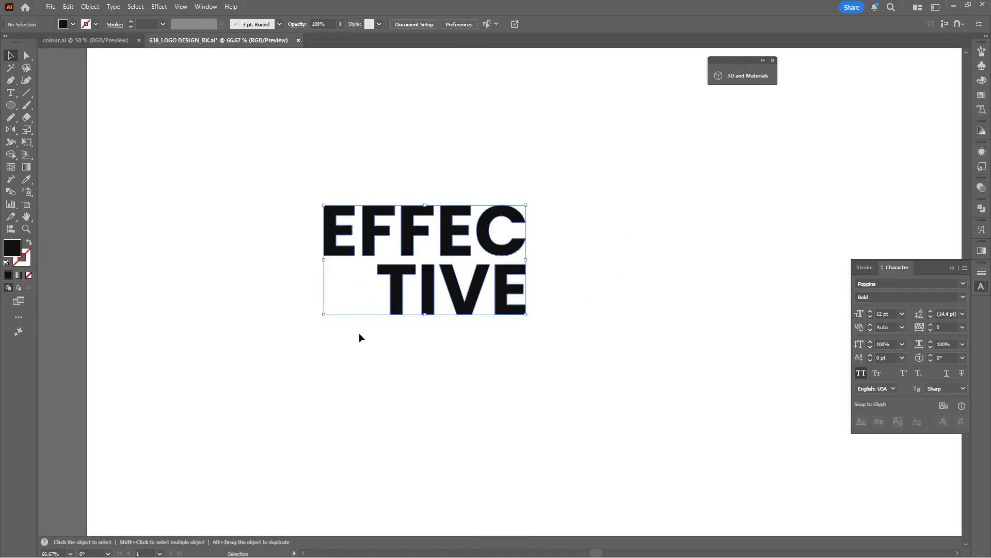
Nudge TIVE slightly closer to EFFEC and group the two lines into one object.
click(487, 288)
scroll(487, 277, up, 2)
drag(485, 276, 485, 273)
scroll(593, 269, down, 3)
drag(633, 333, 581, 192)
drag(580, 192, 560, 199)
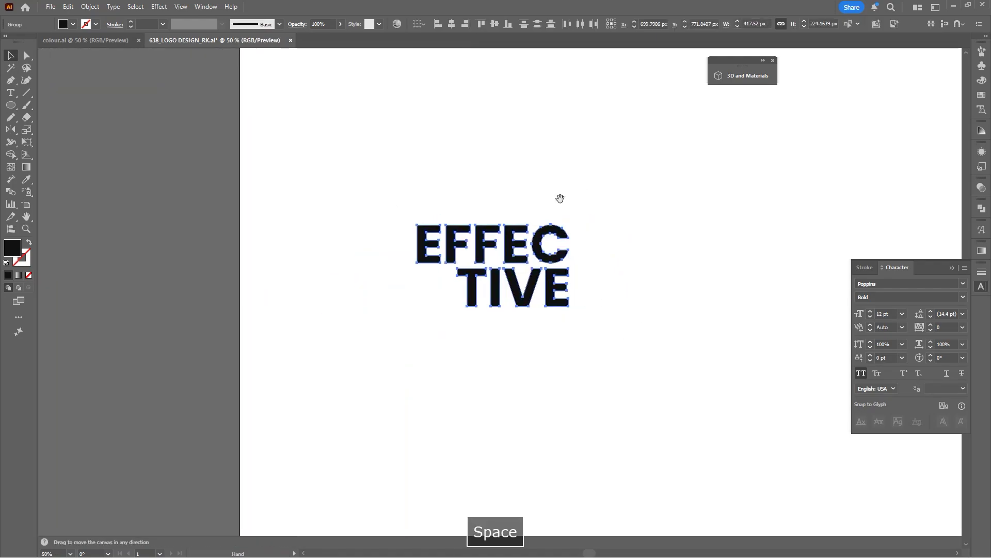
key(ctrl+g)
scroll(548, 262, down, 2)
drag(559, 262, 602, 277)
scroll(620, 288, up, 3)
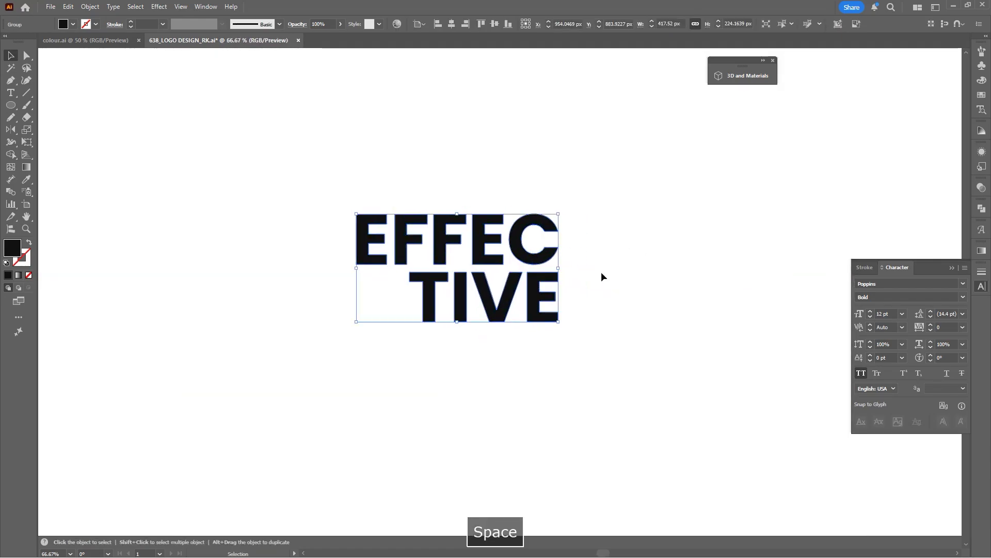
scroll(601, 277, down, 1)
Try distorting the grouped lettering with Free Transform, pulling its lower-right corner outward and shearing its right side downward.
key(e)
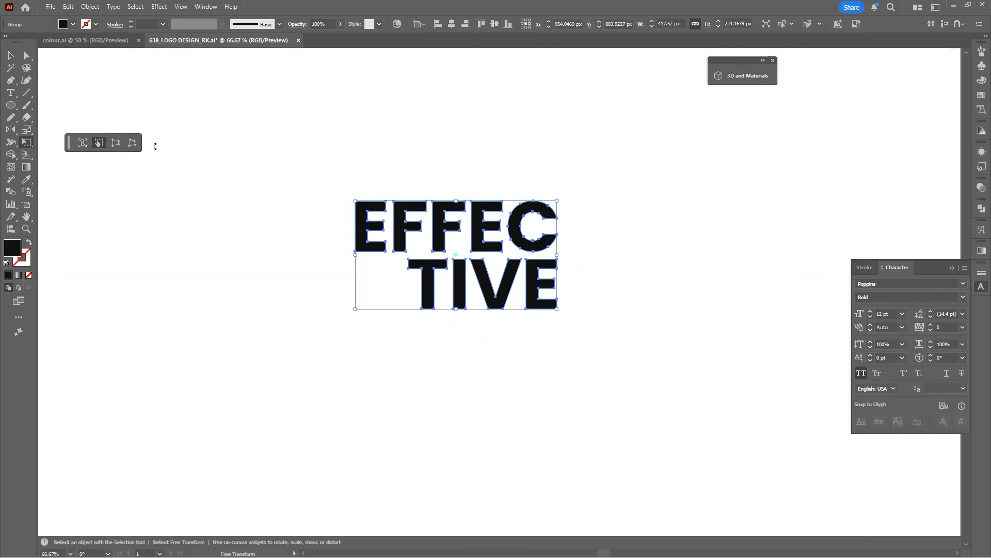
drag(563, 316, 598, 336)
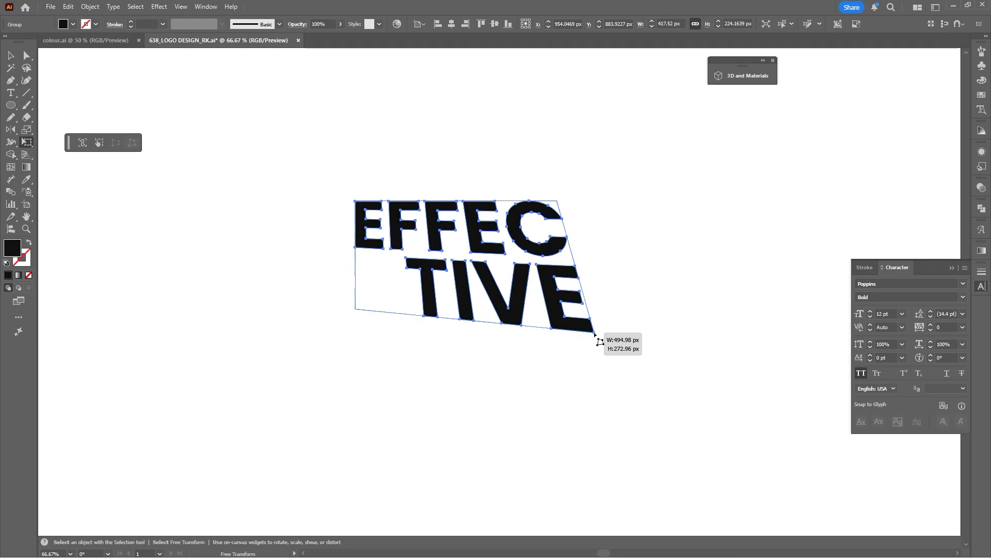
key(ctrl+z)
drag(557, 255, 561, 286)
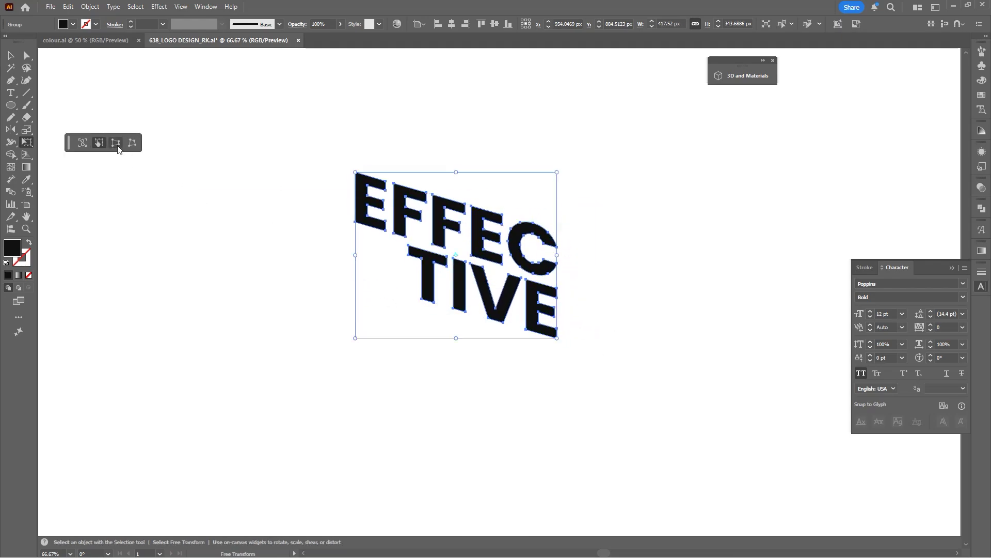
mouse_move(557, 339)
mouse_down()
mouse_move(593, 327)
mouse_move(638, 345)
mouse_move(540, 355)
mouse_move(557, 350)
mouse_up()
key(v)
key(ctrl+z)
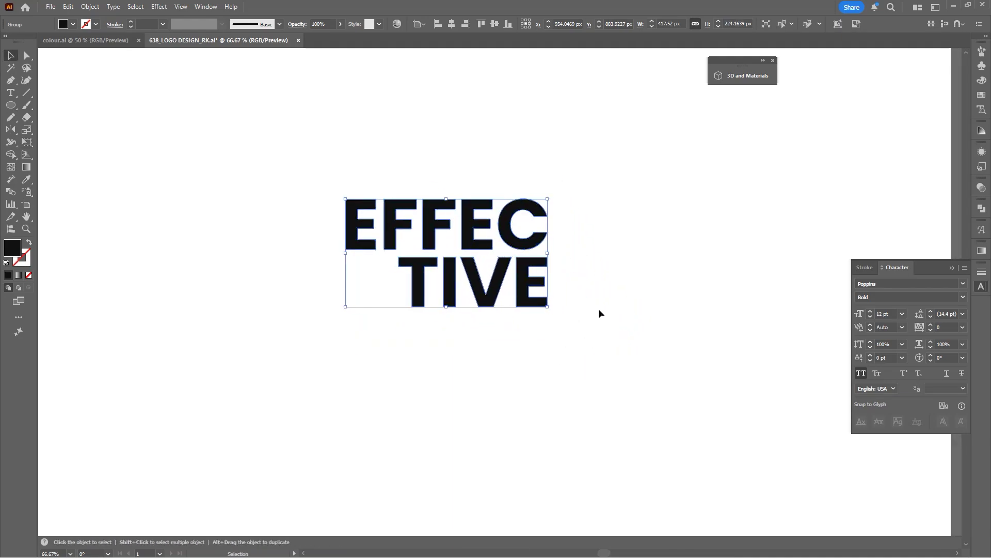
Flatten the lettering to about 127 px high, shear its left side upward, and stretch it to about 325 px high.
drag(446, 226, 443, 247)
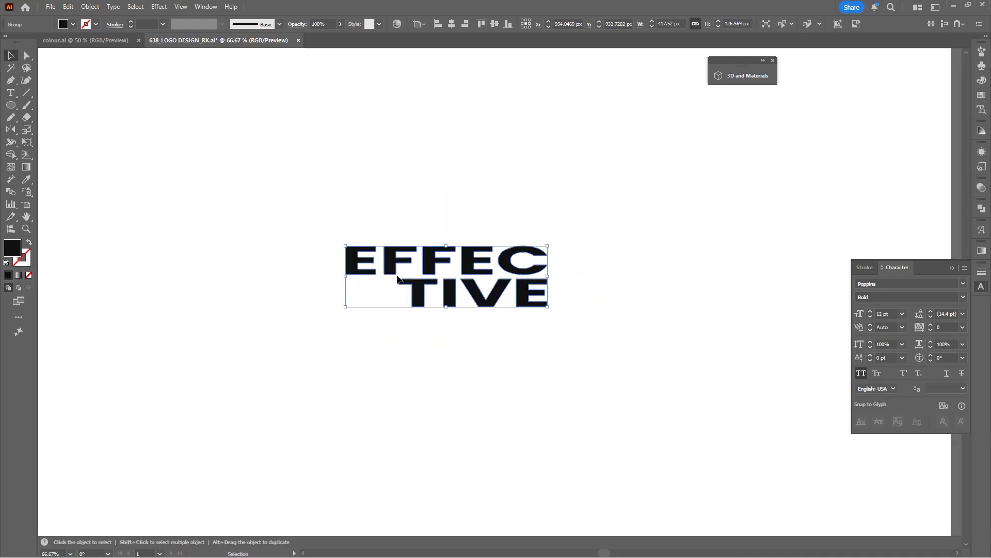
key(e)
drag(346, 277, 354, 235)
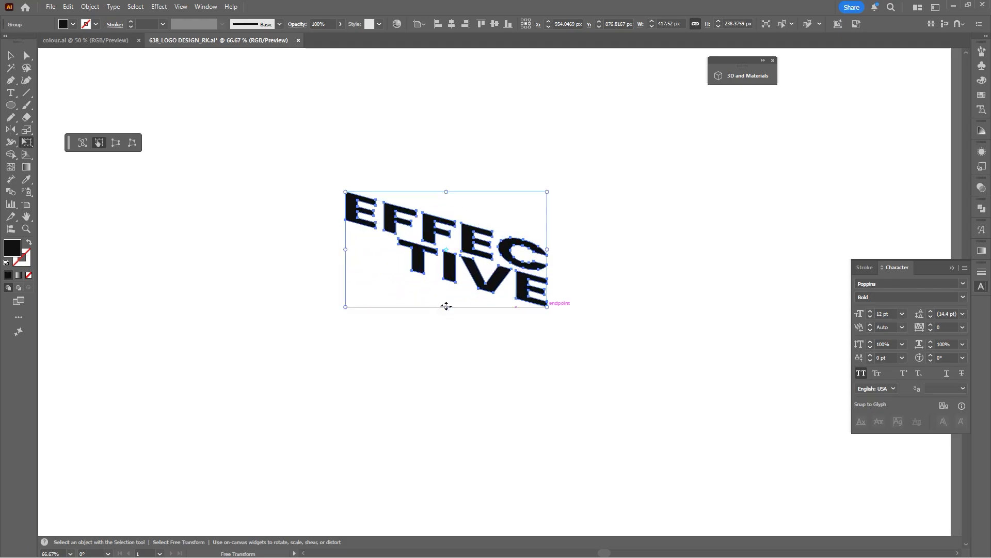
drag(447, 306, 447, 349)
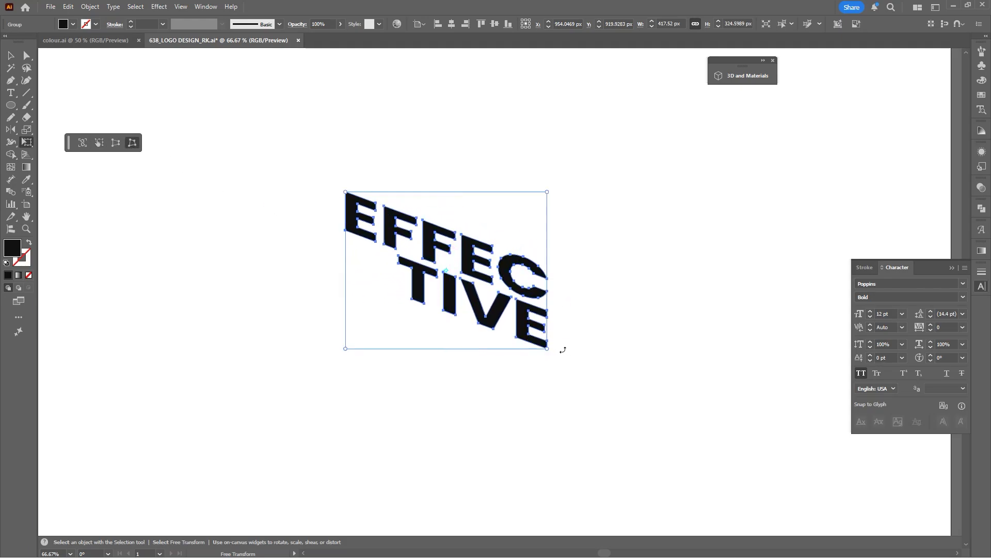
Try free-distorting the sheared lettering's lower-right corner outward, and undo back to the flattened, upright lettering.
drag(547, 348, 606, 378)
mouse_move(347, 350)
mouse_down()
mouse_move(306, 401)
mouse_move(367, 389)
mouse_move(279, 357)
mouse_move(389, 359)
mouse_move(345, 339)
mouse_up()
key(ctrl+z)
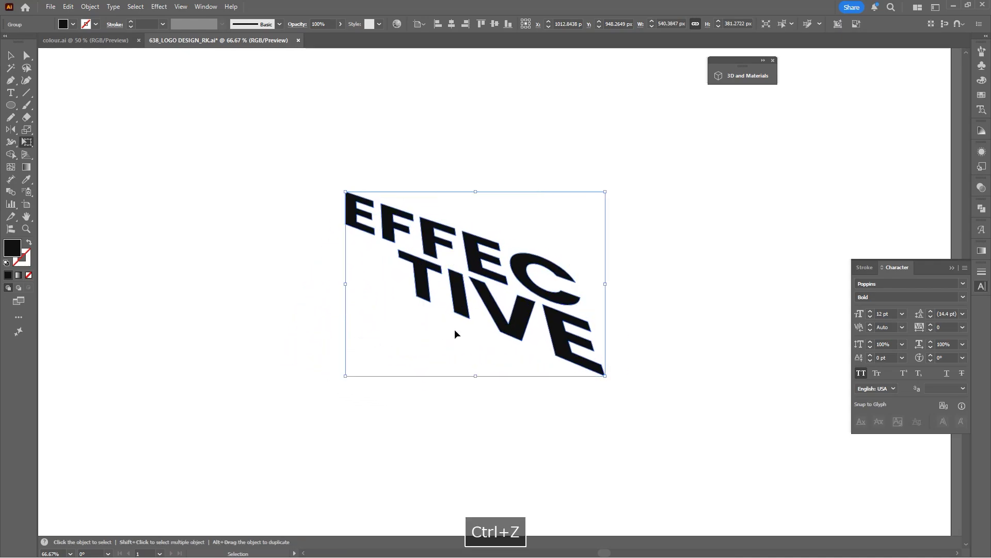
key(ctrl+z)
key(ctrl+shift+z)
key(space)
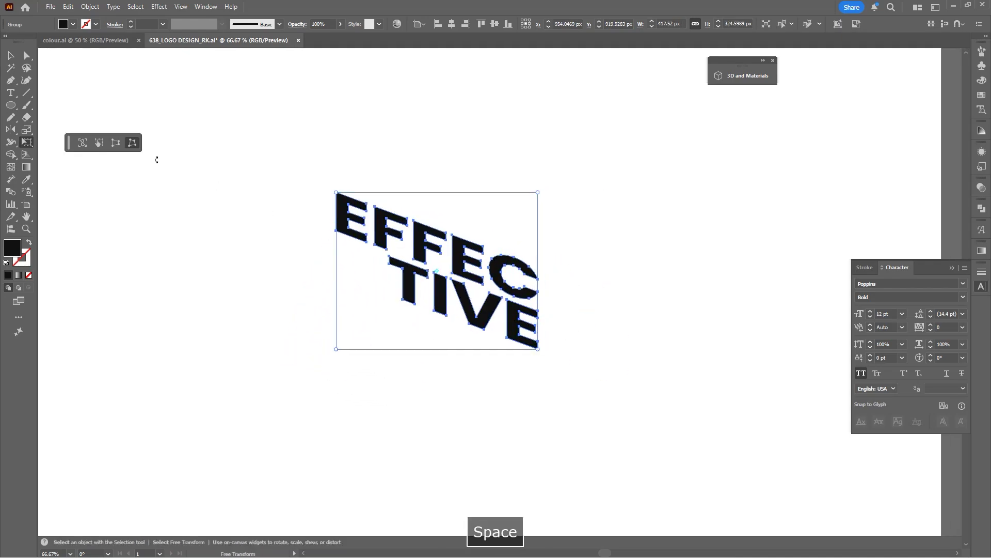
key(ctrl+z)
key(space)
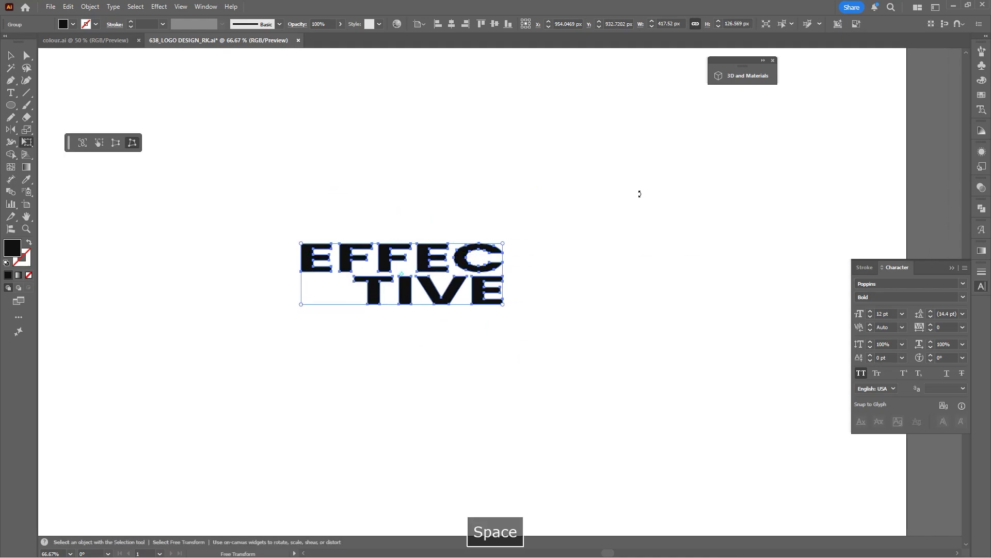
Apply a 3D Plane effect to the lettering with rotation X -22°, Y 33° and Z -5°.
click(748, 75)
click(576, 130)
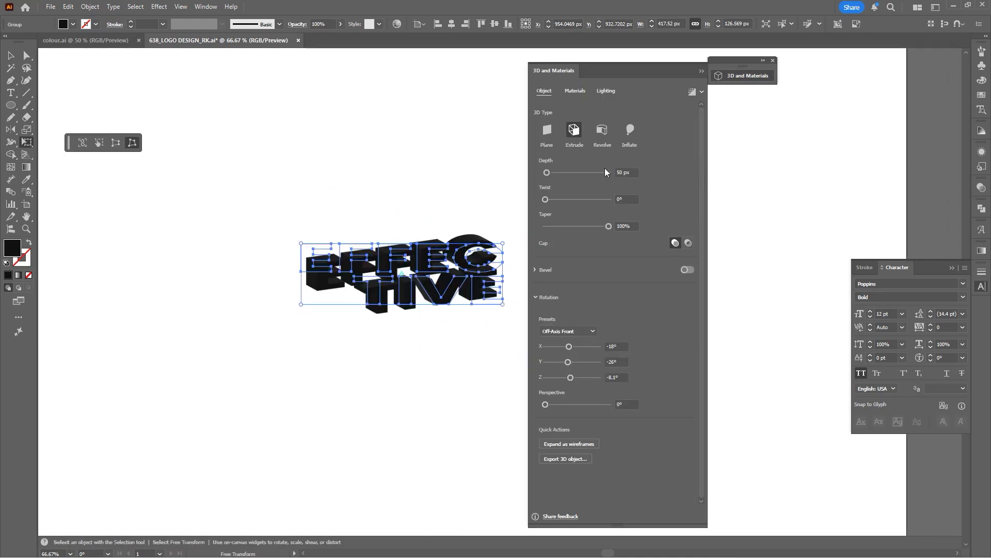
click(547, 130)
drag(569, 270, 571, 304)
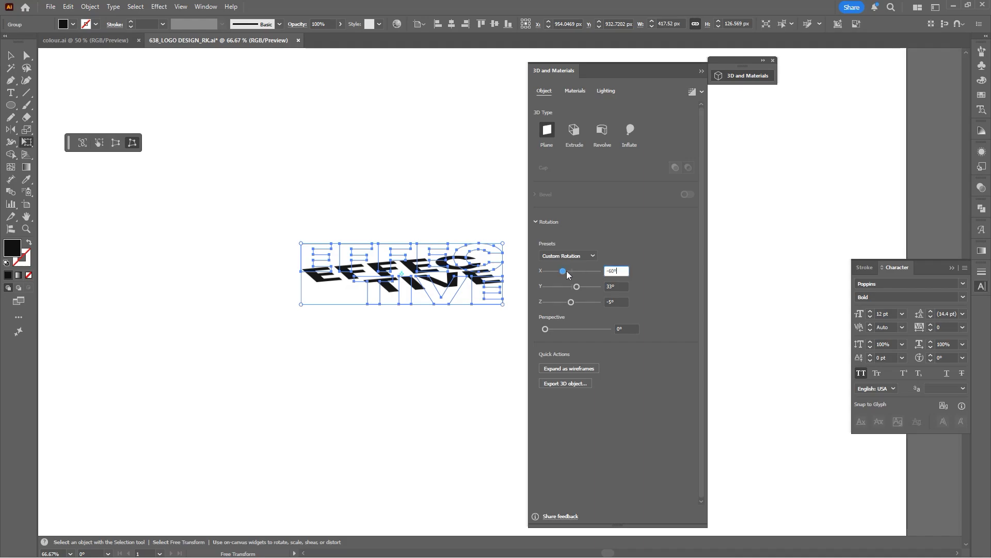
drag(566, 271, 568, 271)
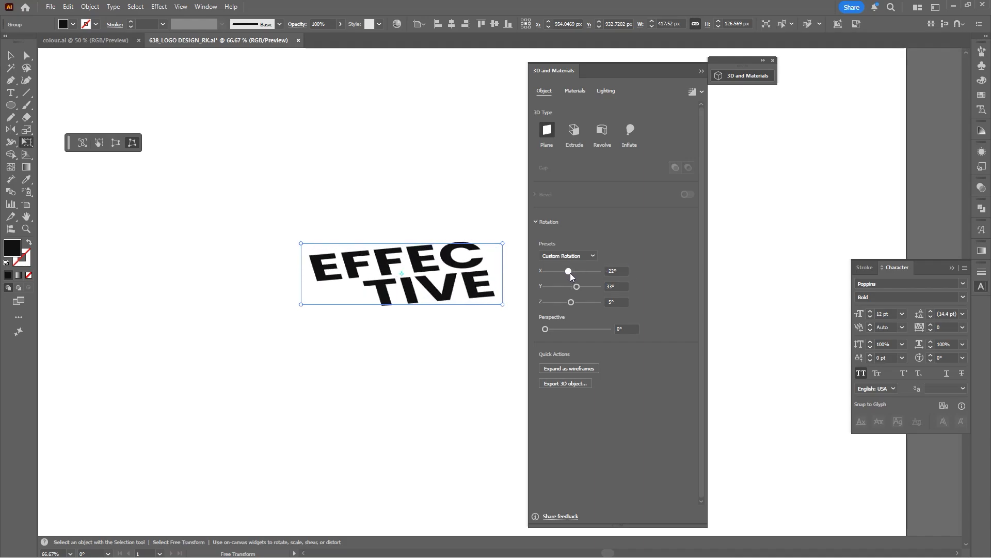
click(702, 71)
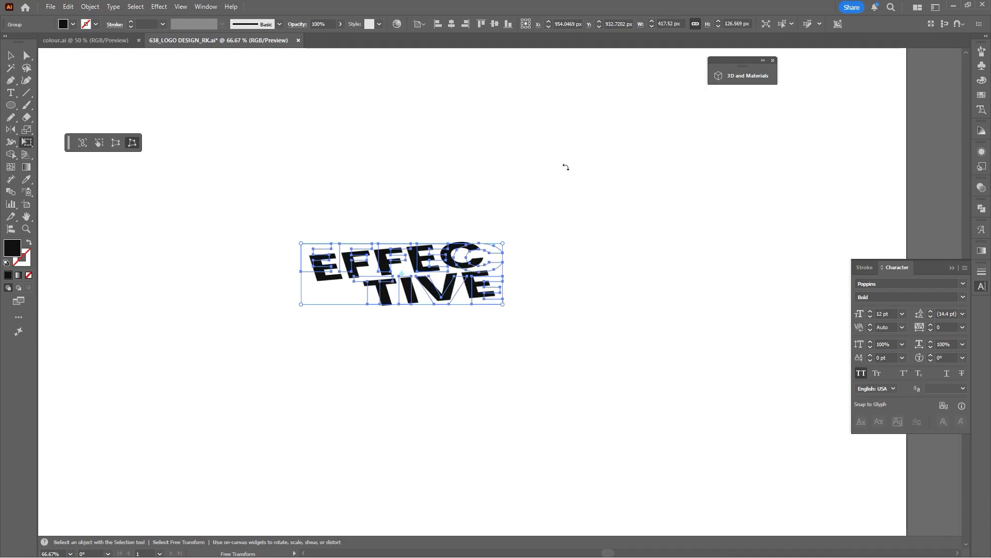
Expand the appearance of the 3D-rotated lettering.
drag(537, 242, 518, 315)
key(ctrl+z)
key(space)
drag(513, 361, 598, 305)
key(F4)
key(space)
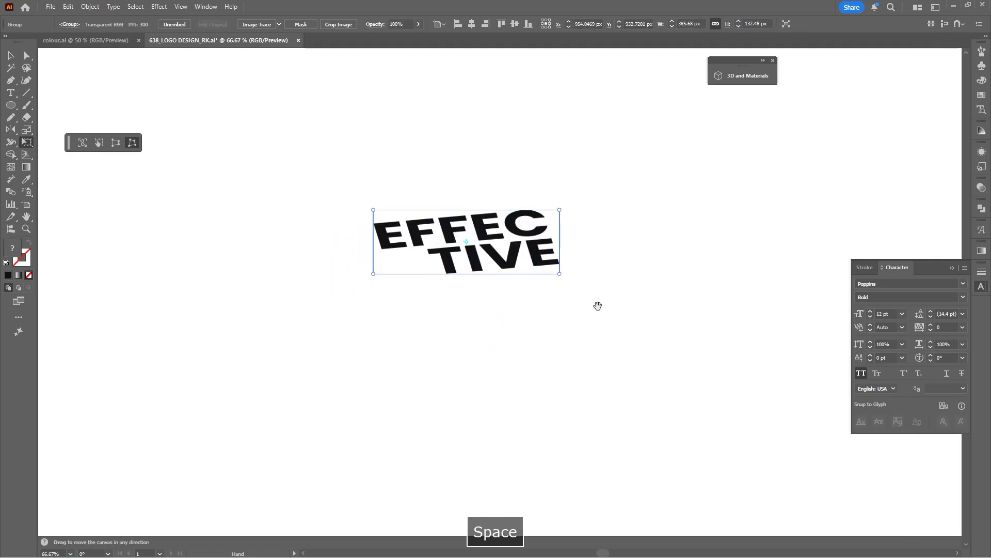
Ungroup the expanded lettering and check the available commands for the resulting artwork.
key(v)
click(597, 305)
scroll(525, 239, up, 4)
click(548, 237)
scroll(571, 262, down, 2)
right_click(567, 236)
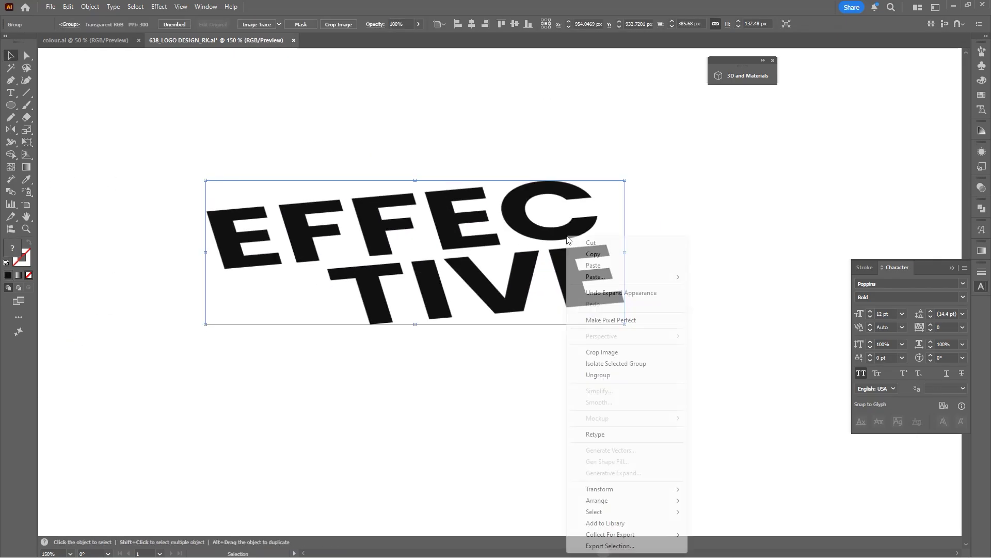
click(626, 374)
key(ctrl+z)
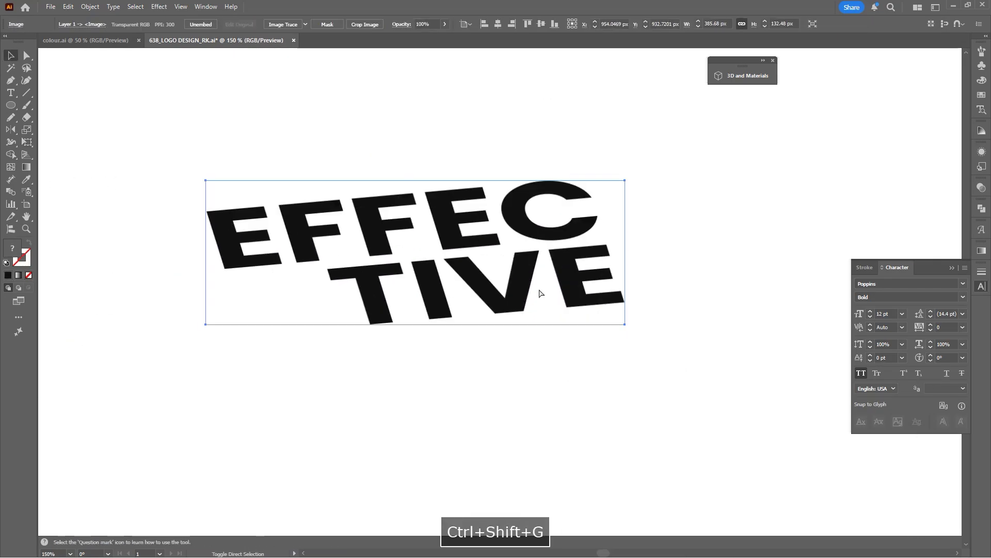
right_click(526, 272)
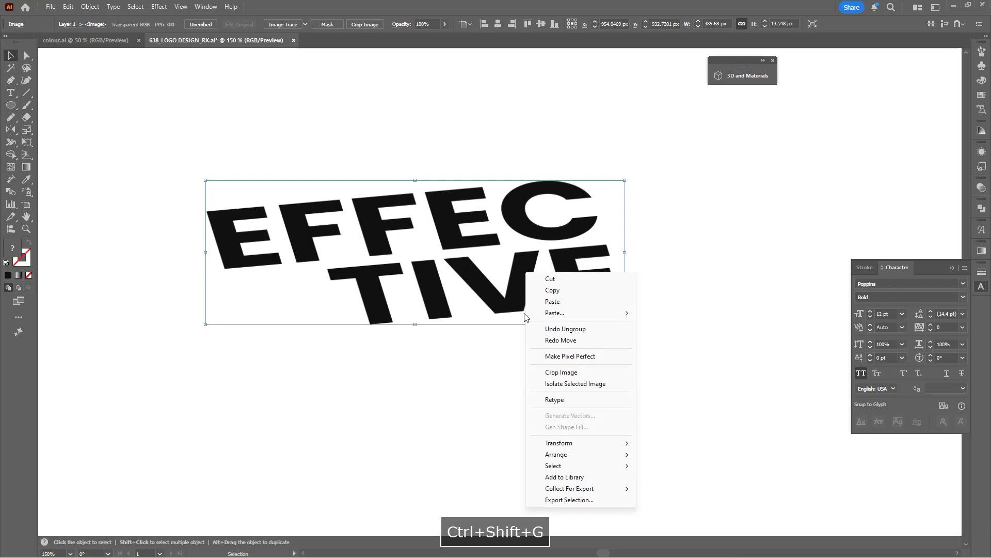
click(418, 394)
key(a)
Undo the ungrouping, appearance expansion, 3D plane and flattening of the lettering.
key(ctrl+z)
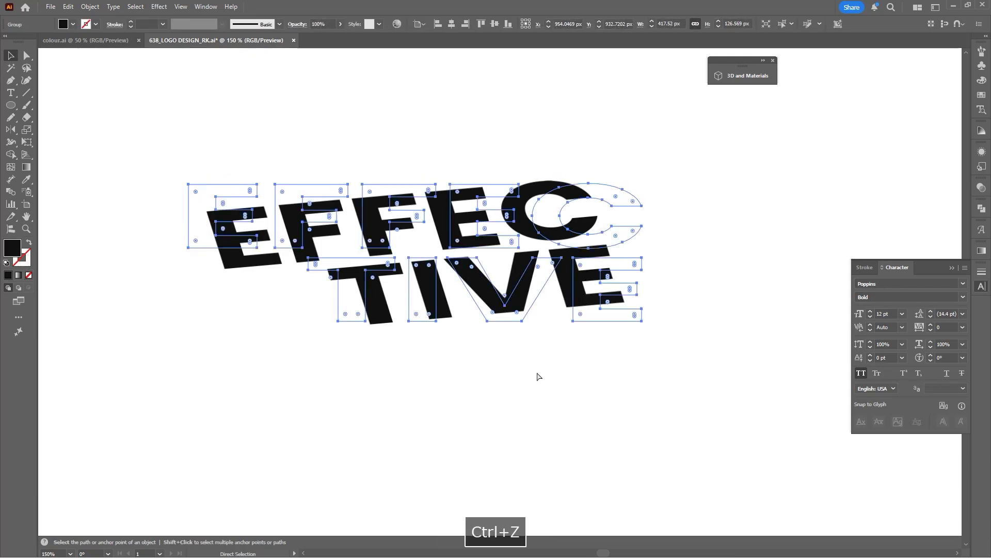
key(ctrl+z)
key(ctrl+z)
key(ctrl+z)
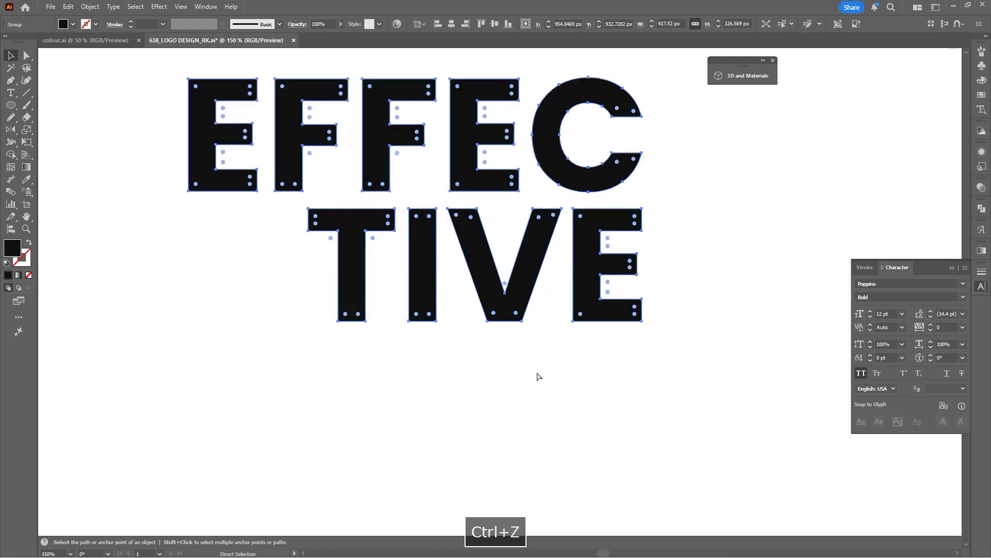
key(ctrl+shift+z)
key(ctrl+minus)
key(ctrl+minus)
key(space)
Free-distort the lettering's corners into a perspective shape, wider at the base, about 587 px wide and 245 px high.
click(26, 142)
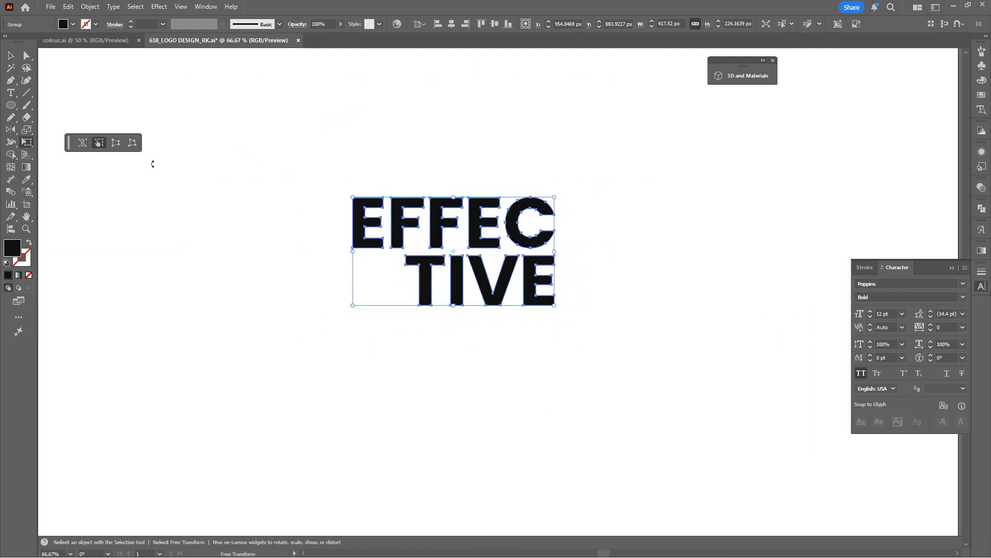
drag(556, 304, 595, 305)
drag(354, 198, 333, 197)
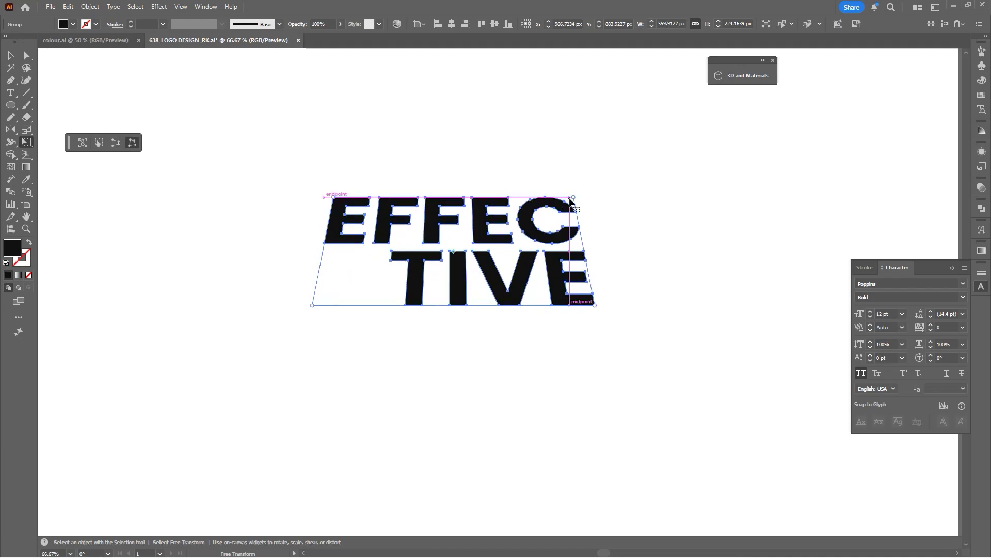
drag(573, 198, 547, 211)
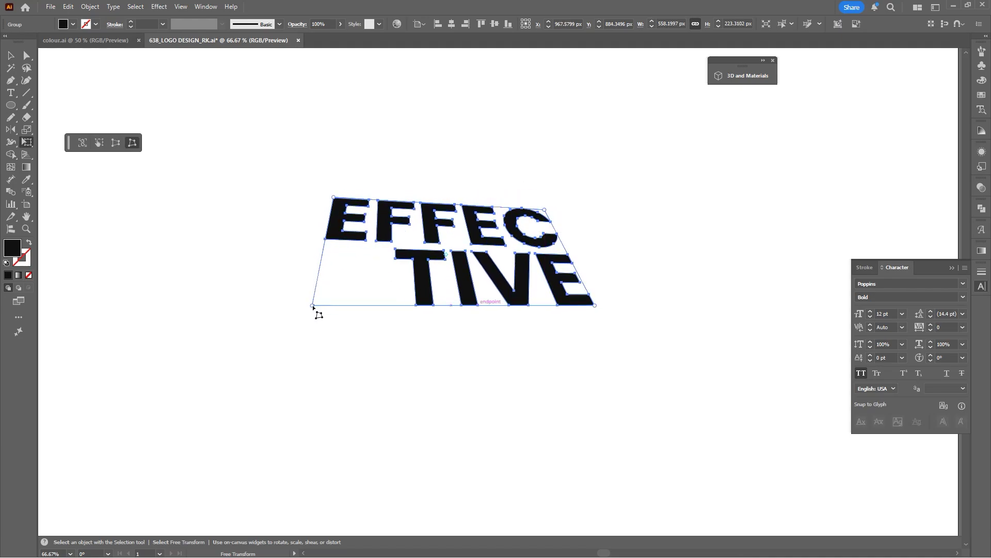
drag(313, 306, 272, 325)
key(v)
click(581, 389)
Select the distorted lettering and fill it with red d80000.
scroll(581, 389, left, 3)
drag(658, 362, 455, 234)
drag(572, 326, 543, 327)
click(982, 80)
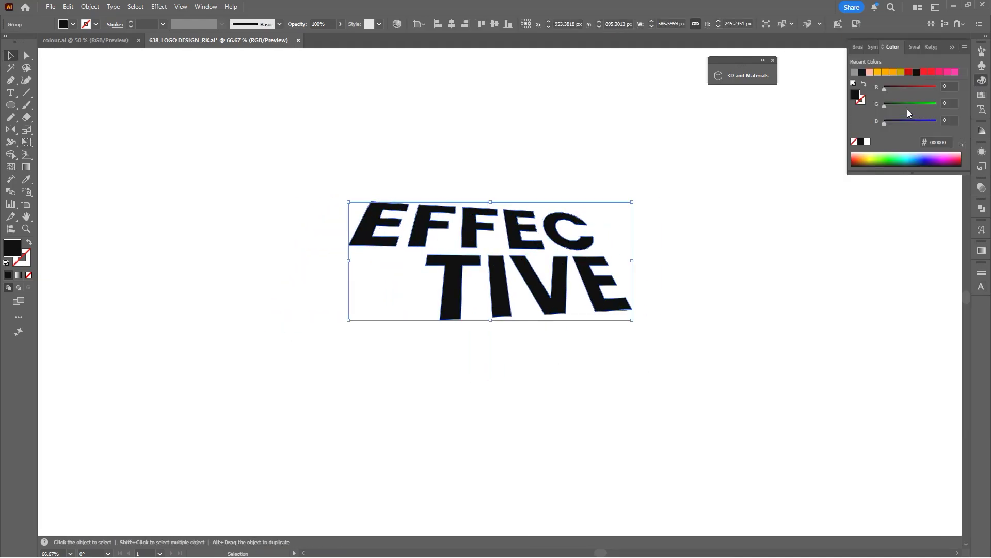
click(929, 89)
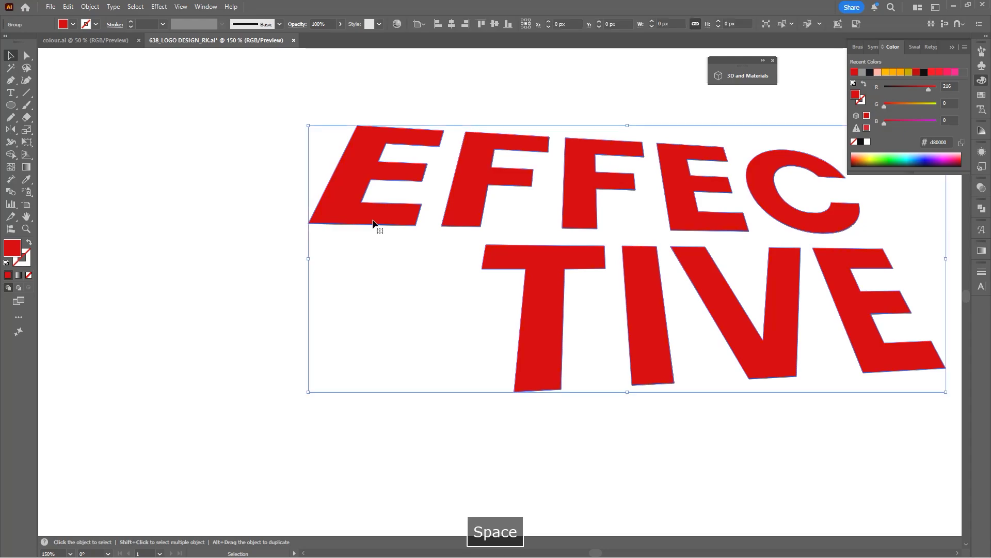
Start an Envelope Distort mesh on the red lettering and set it to 10 rows.
drag(376, 223, 342, 280)
scroll(355, 255, up, 1)
click(85, 7)
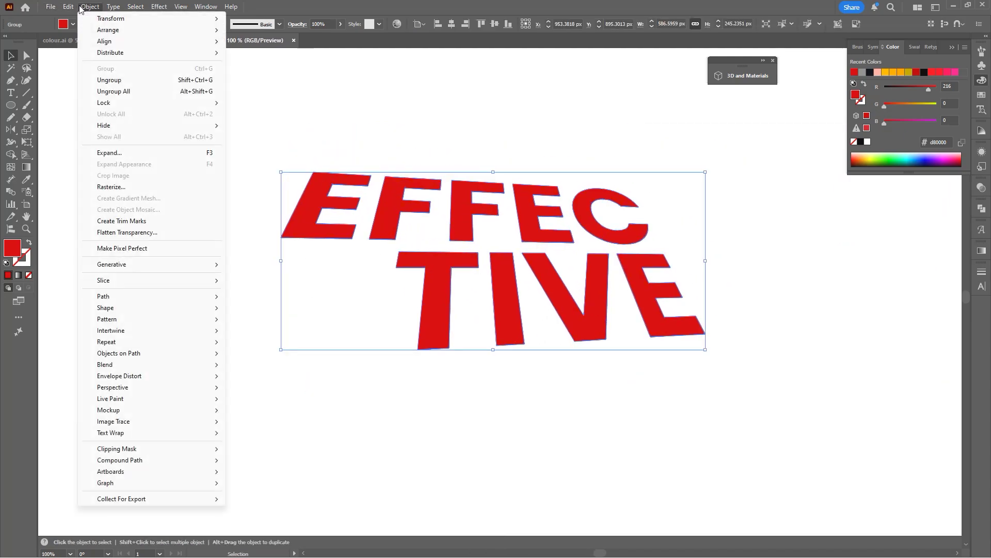
mouse_move(76, 7)
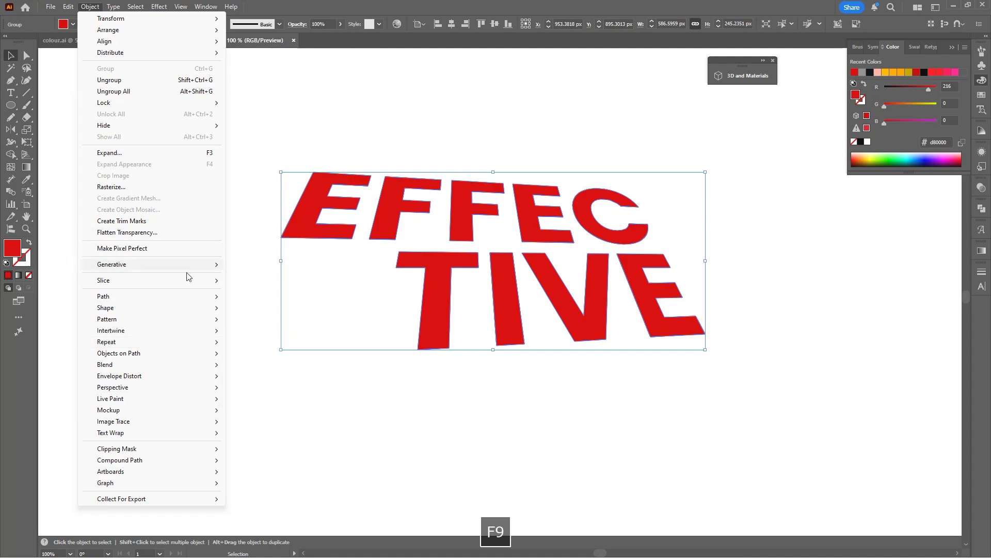
mouse_move(219, 380)
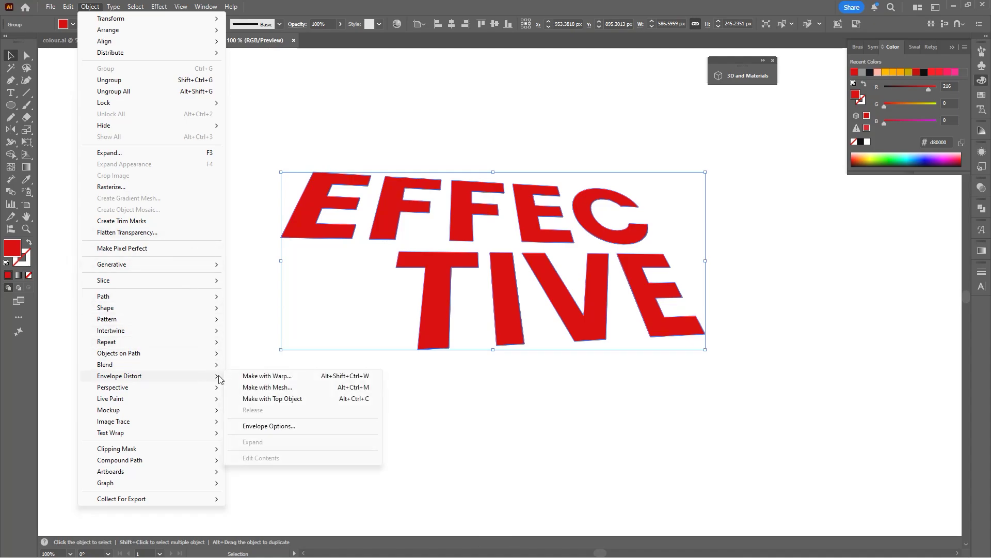
click(293, 390)
drag(519, 227, 808, 194)
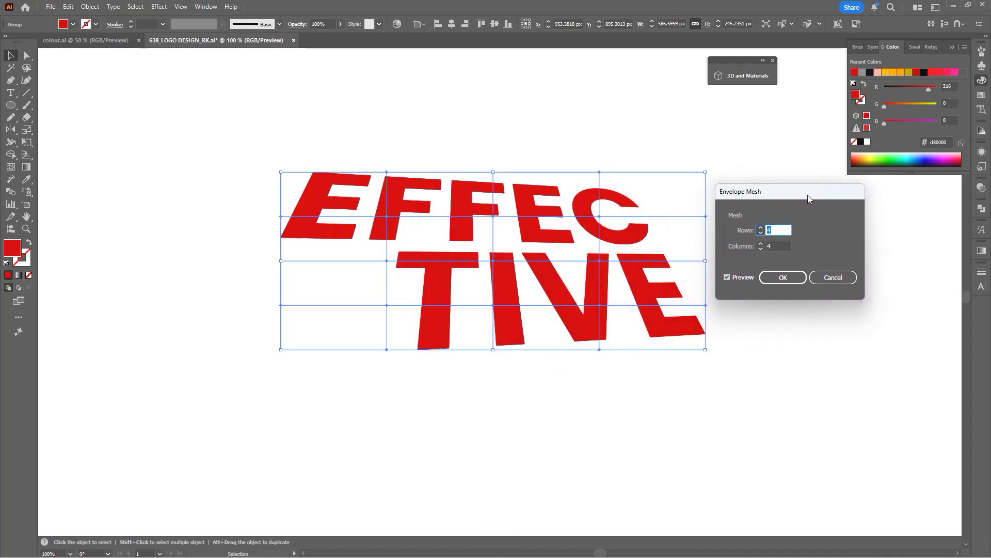
key(Up)
key(Up)
key(Up)
key(Up)
key(Up)
key(Up)
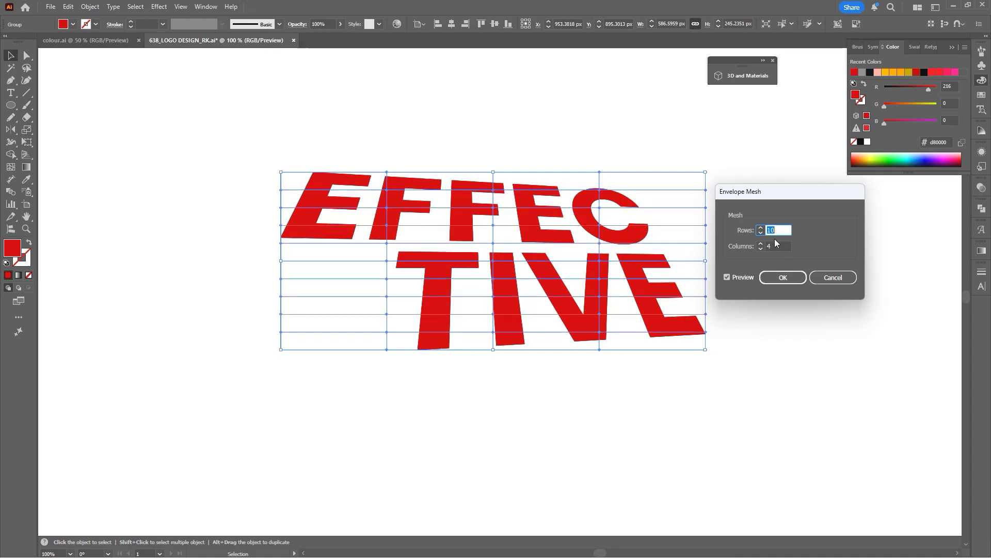
Set the envelope mesh to 12 columns and apply it to the lettering.
key(Up)
key(Up)
key(Up)
key(Up)
key(Up)
key(Up)
key(Up)
key(Up)
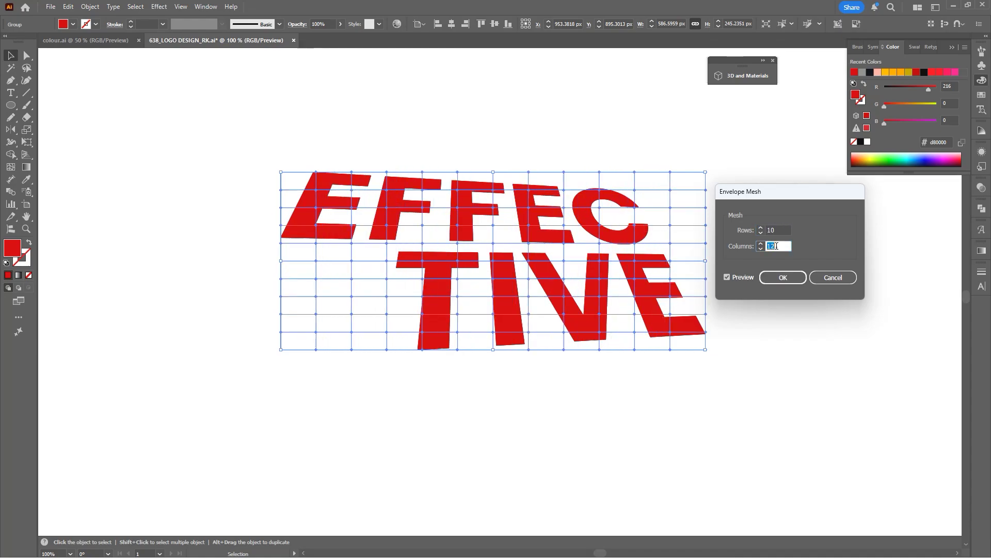
click(774, 279)
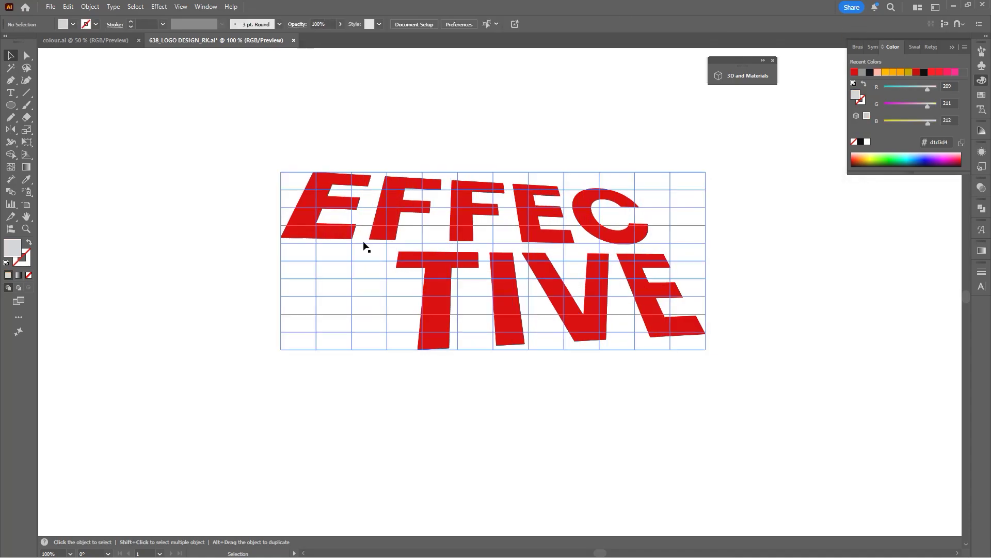
Warp the first E by raising the mesh point beneath its base and pulling the mesh's upper left-edge point inward.
key(ctrl+plus)
key(ctrl+plus)
key(ctrl+plus)
key(a)
click(373, 251)
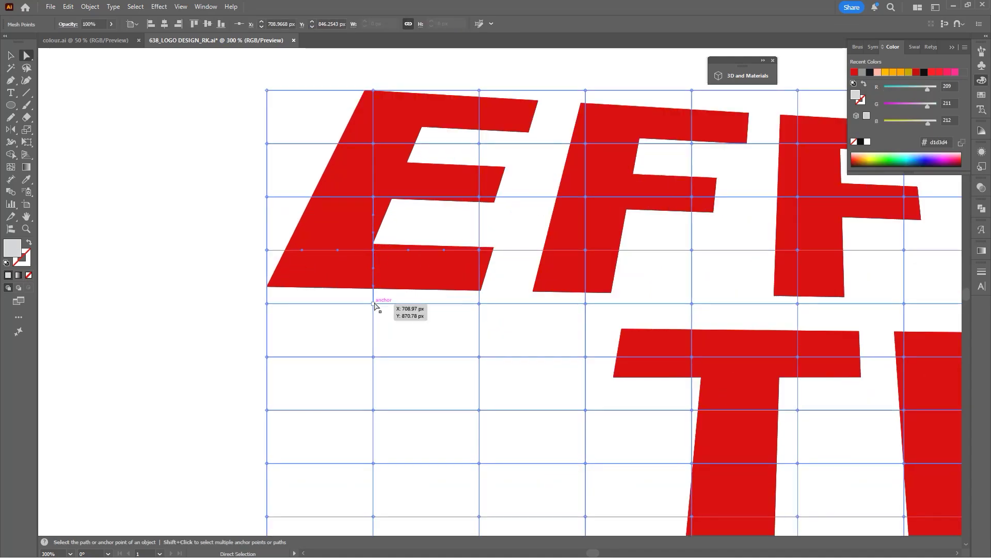
drag(374, 304, 374, 290)
scroll(408, 199, down, 1)
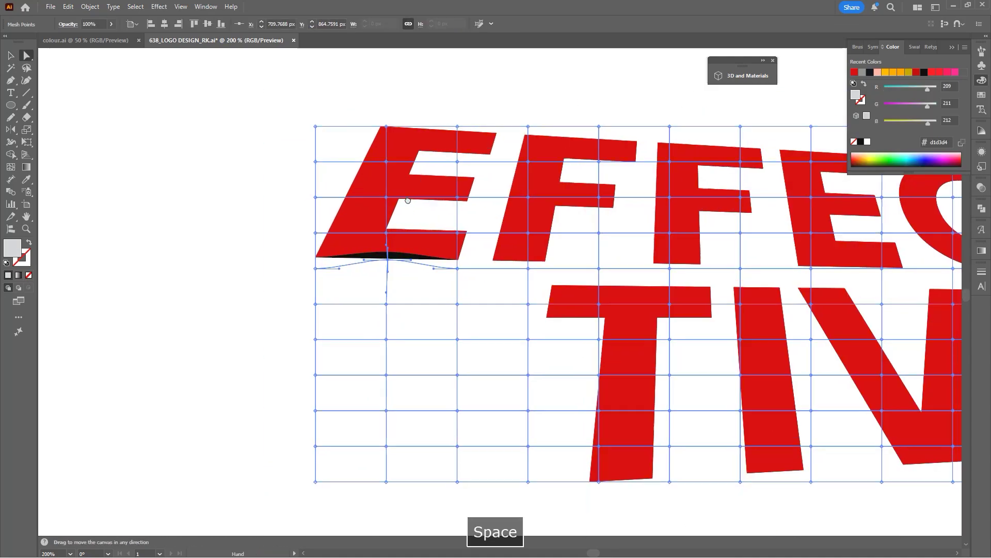
drag(407, 199, 374, 199)
scroll(367, 130, up, 1)
drag(276, 168, 319, 169)
Raise the mesh points beneath both Fs and shift the points at the second F's arm ends slightly up or left.
drag(477, 223, 359, 221)
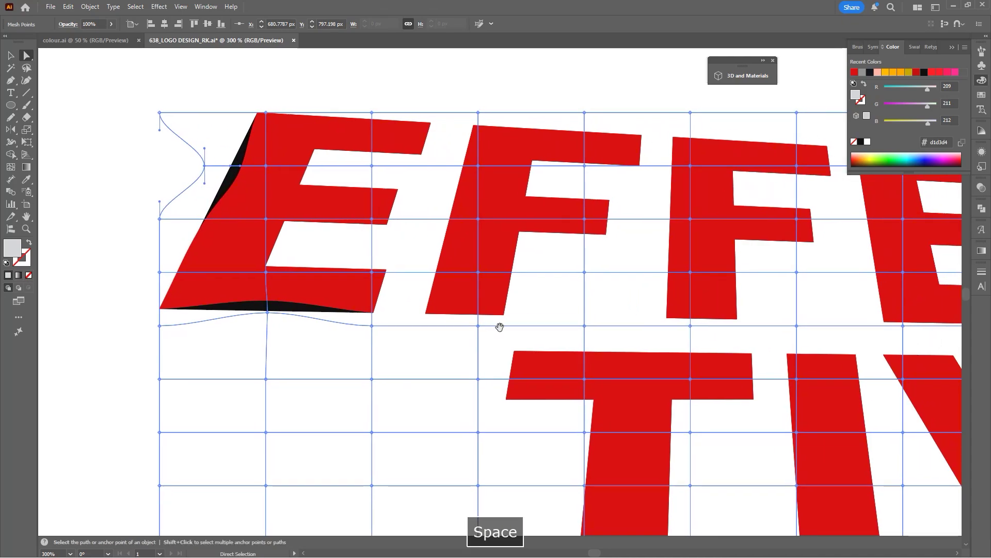
drag(499, 326, 445, 273)
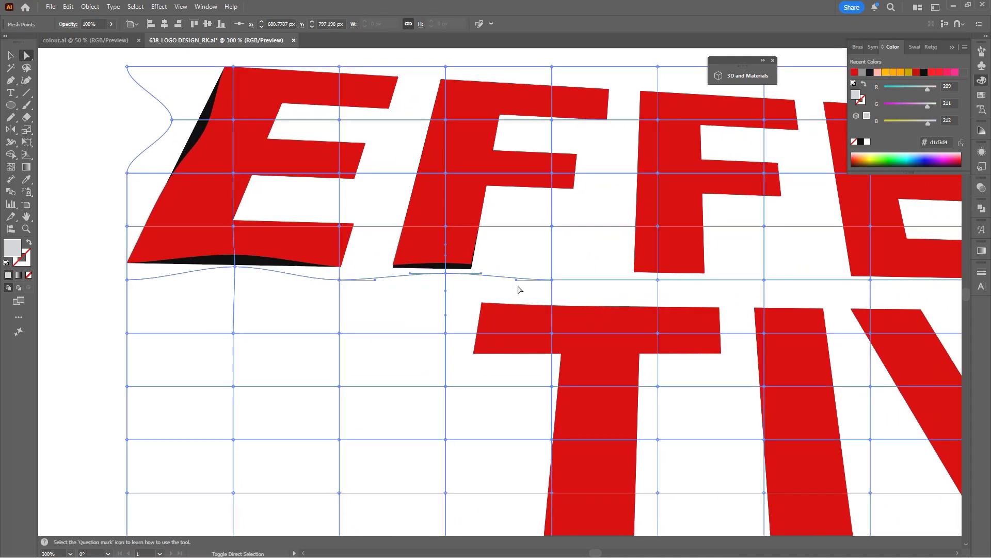
drag(684, 292, 456, 231)
scroll(583, 241, down, 1)
scroll(532, 237, up, 1)
scroll(503, 227, down, 1)
scroll(548, 166, up, 1)
drag(541, 162, 538, 155)
drag(539, 79, 522, 125)
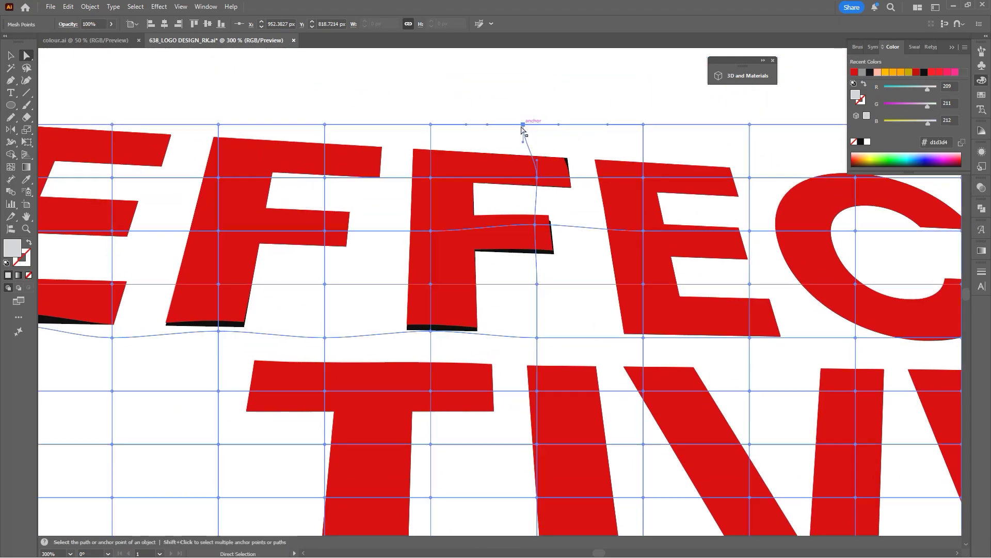
Move the mesh points above the first E and first F slightly up and to the left.
drag(325, 125, 324, 132)
drag(282, 117, 501, 135)
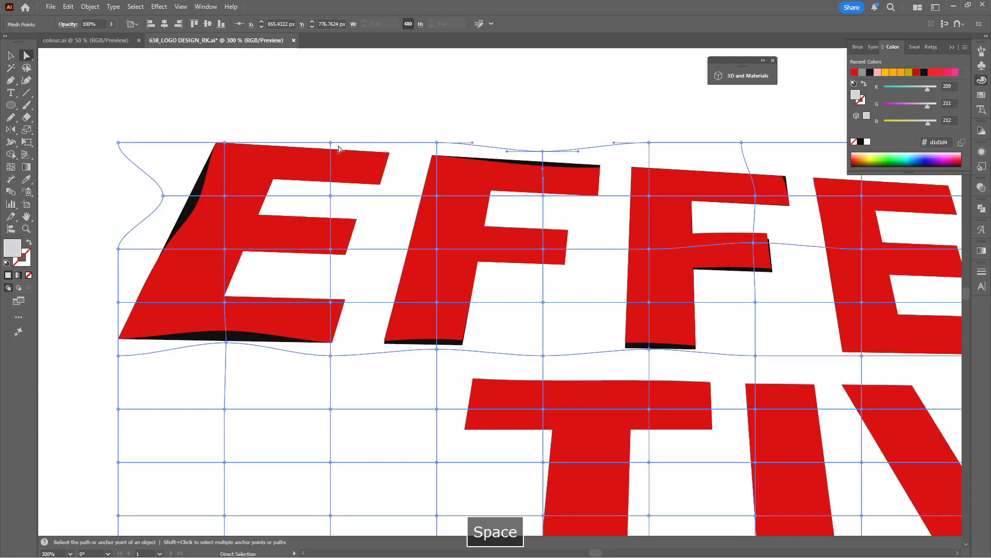
drag(329, 141, 322, 137)
drag(543, 152, 527, 128)
Shift the mesh points at the arm ends and base of the E before the C slightly up and left.
drag(623, 192, 419, 140)
drag(667, 179, 484, 205)
drag(582, 170, 576, 160)
drag(581, 223, 531, 181)
drag(538, 298, 534, 290)
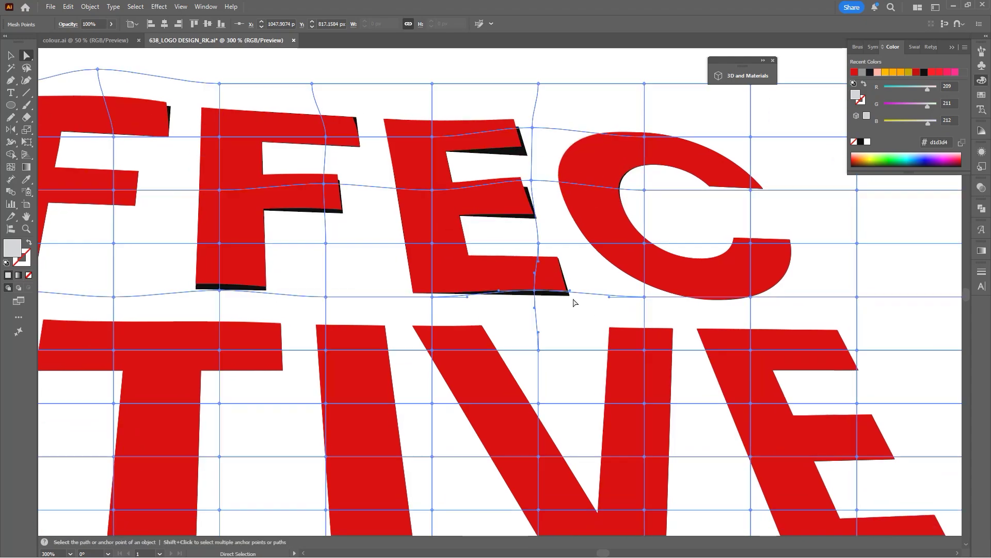
Raise the mesh point beneath the C's base and shift the one near its upper terminal up and left.
drag(718, 304, 614, 237)
drag(599, 213, 599, 284)
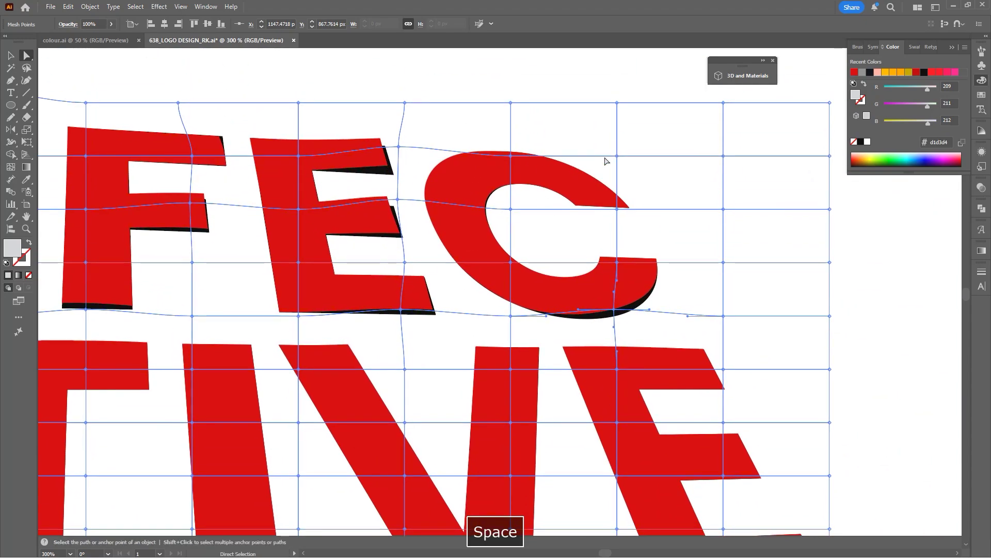
drag(617, 156, 616, 147)
key(ctrl+z)
drag(618, 209, 613, 201)
Nudge the mesh points at the middle arms of the first E and both Fs to warp them slightly.
scroll(613, 201, down, 3)
drag(447, 215, 445, 179)
scroll(413, 163, up, 4)
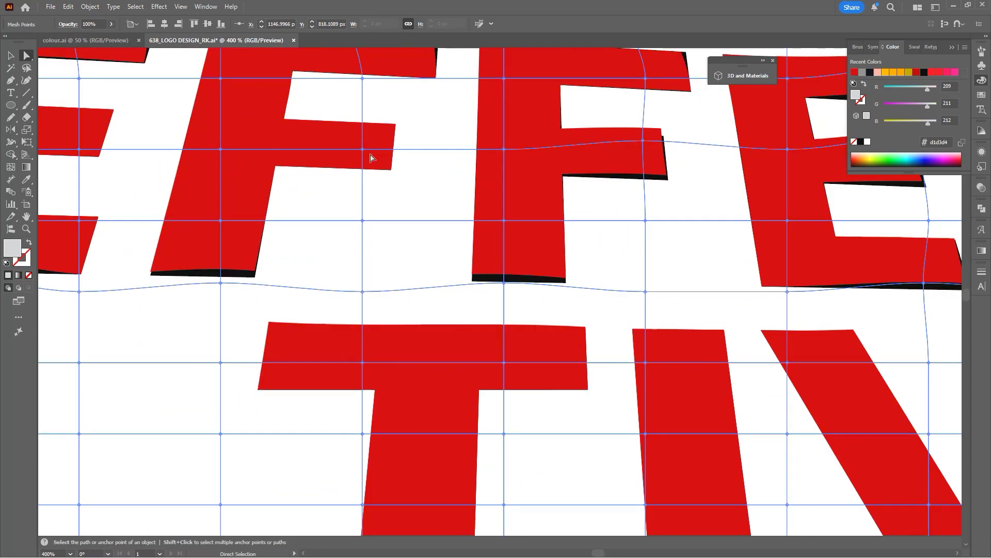
drag(362, 147, 362, 148)
key(space)
drag(330, 181, 588, 181)
drag(338, 154, 332, 145)
key(space)
drag(584, 179, 152, 208)
drag(466, 174, 464, 171)
Raise the mesh points at the T's crossbar and base and near the top of the I.
scroll(491, 194, down, 4)
key(space)
drag(464, 290, 438, 223)
scroll(429, 220, up, 3)
key(space)
drag(438, 163, 460, 231)
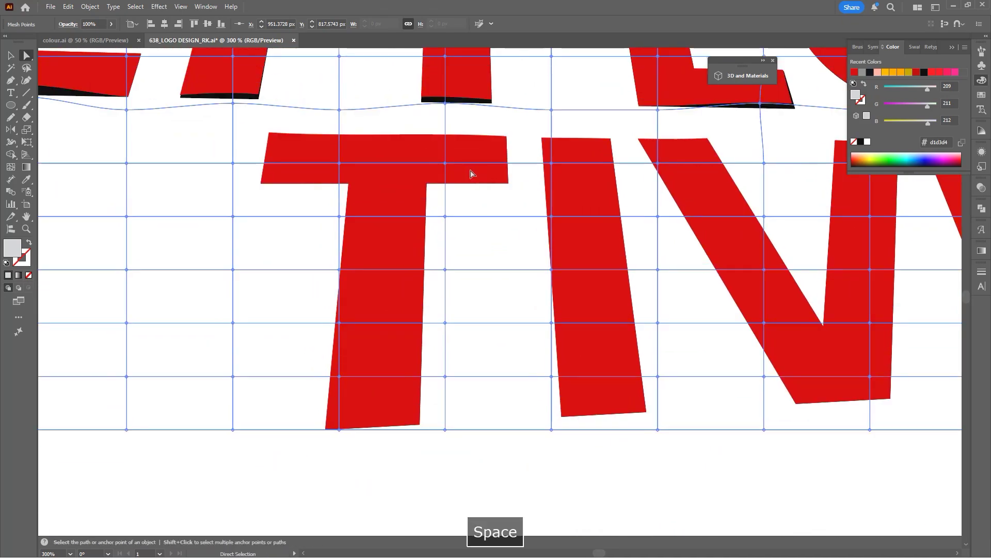
drag(551, 161, 551, 156)
key(space)
drag(433, 393, 446, 319)
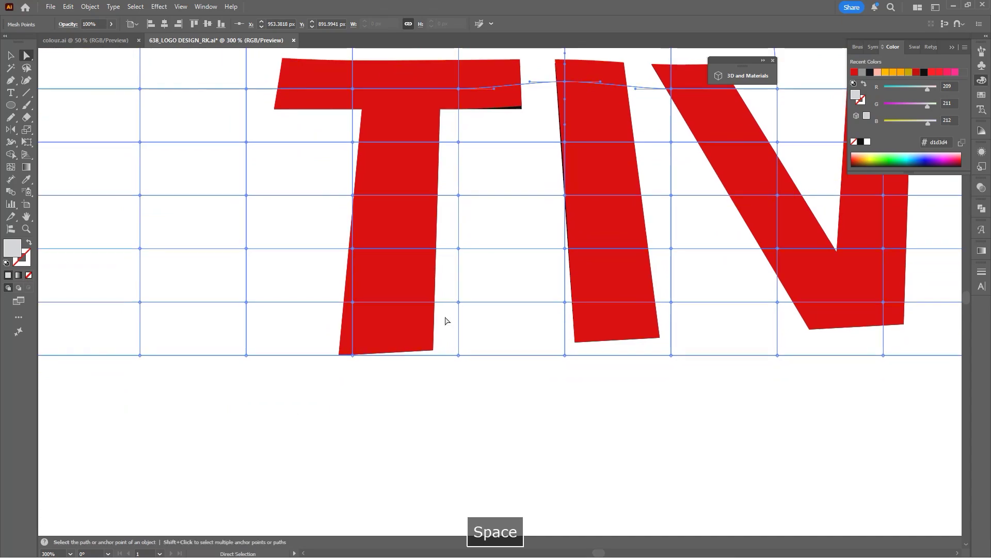
drag(352, 354, 352, 345)
key(space)
drag(350, 95, 391, 178)
Raise the mesh points beneath the I and V and shift the ones near their tops up and to the left.
key(space)
drag(635, 341, 373, 266)
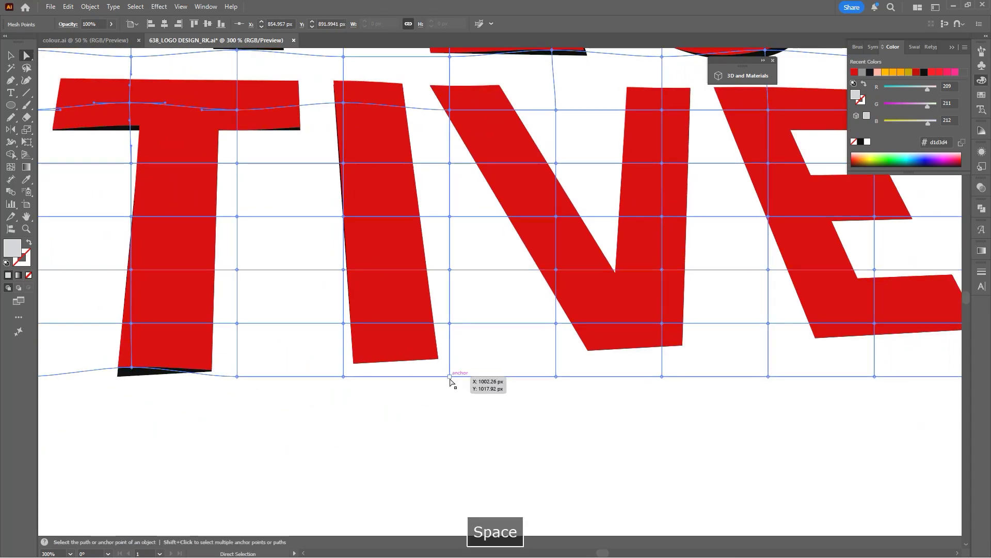
drag(451, 375, 450, 364)
key(space)
drag(404, 90, 400, 156)
drag(342, 168, 336, 161)
drag(550, 178, 544, 172)
key(space)
drag(674, 416, 522, 342)
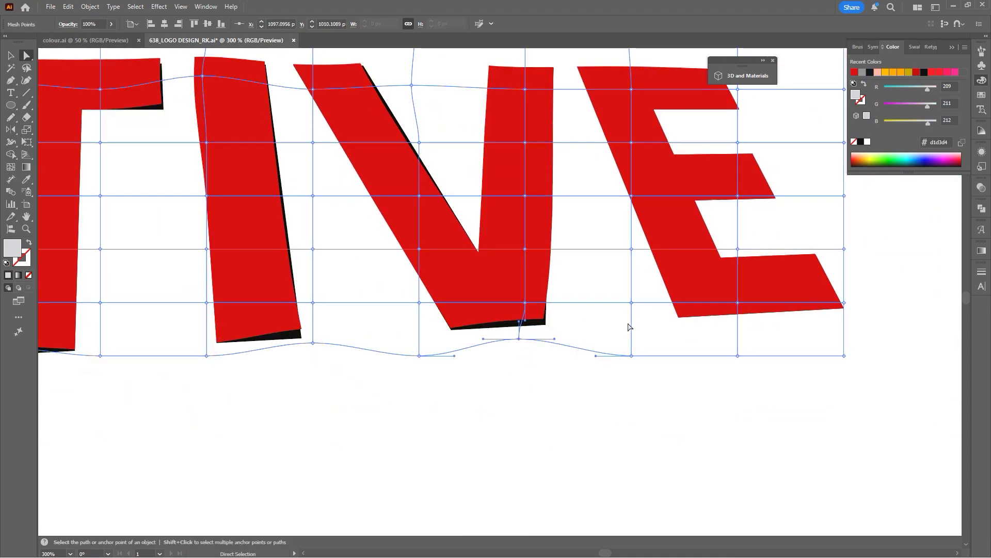
Shift the mesh points at the last E's arm ends and atop the V's right stem up and to the left.
key(space)
drag(818, 341, 558, 383)
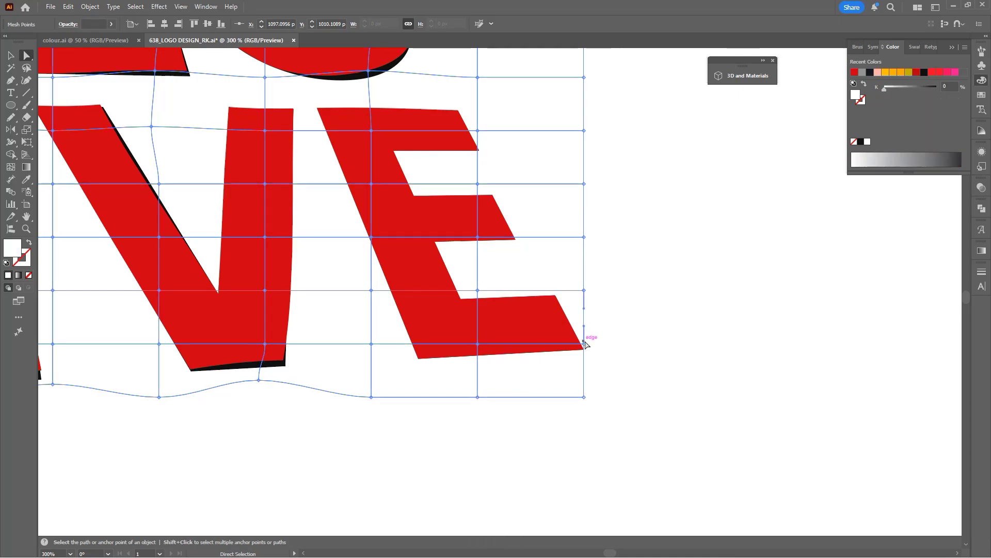
drag(583, 344, 572, 337)
key(space)
drag(573, 246, 616, 332)
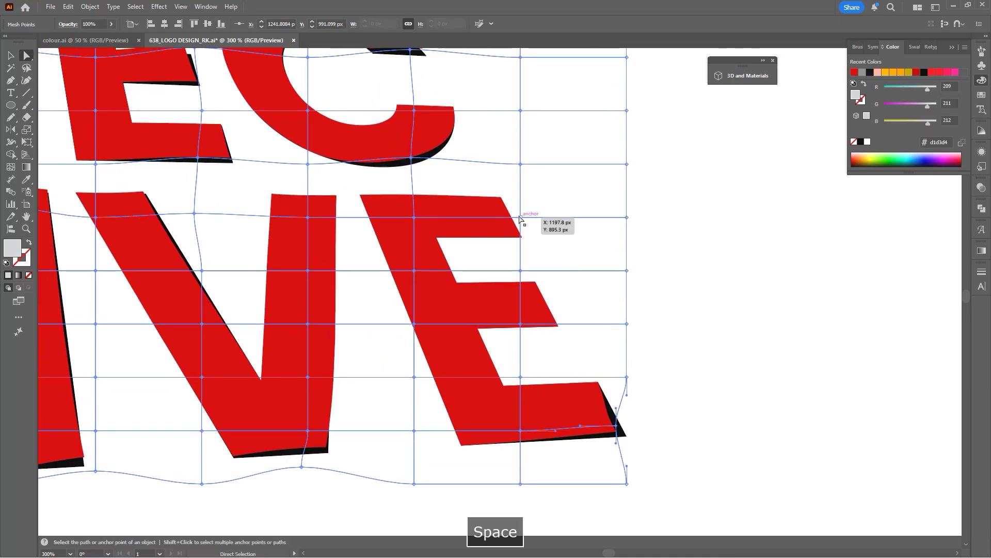
drag(520, 217, 508, 210)
key(space)
drag(509, 259, 521, 224)
drag(521, 174, 528, 229)
drag(427, 181, 423, 176)
Examine the whole warped lettering, with the envelope mesh deselected.
key(space)
drag(326, 189, 373, 192)
key(space)
drag(408, 232, 566, 242)
scroll(485, 194, down, 4)
key(space)
drag(460, 234, 493, 271)
scroll(463, 216, up, 2)
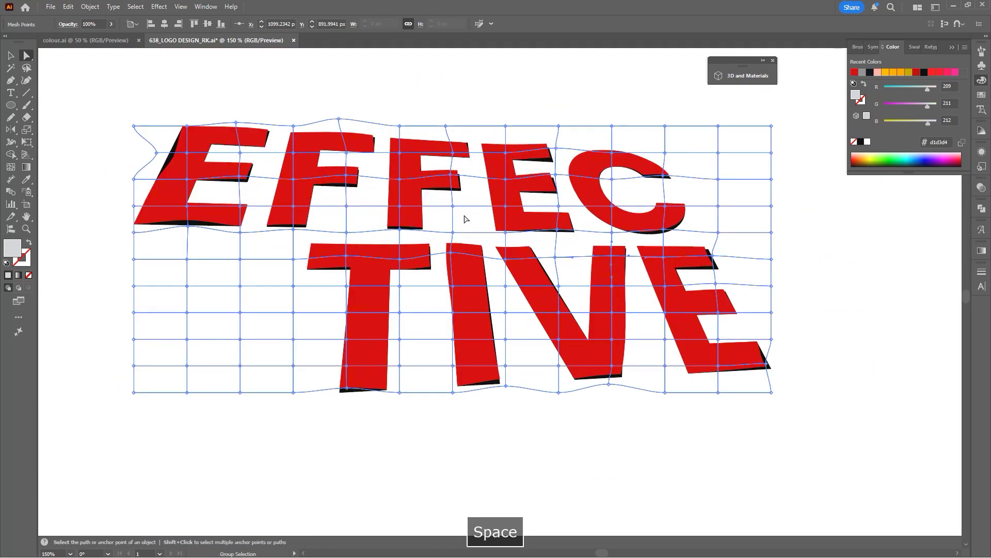
key(space)
drag(644, 247, 617, 265)
key(v)
click(785, 311)
drag(786, 311, 833, 293)
key(space)
mouse_move(578, 413)
mouse_down()
mouse_move(566, 411)
mouse_move(564, 425)
mouse_up()
key(space)
key(space)
drag(534, 321, 534, 343)
Ease the mesh's upper left-edge point outward and slightly raise the points at the upper arms of the first E and both Fs.
click(322, 218)
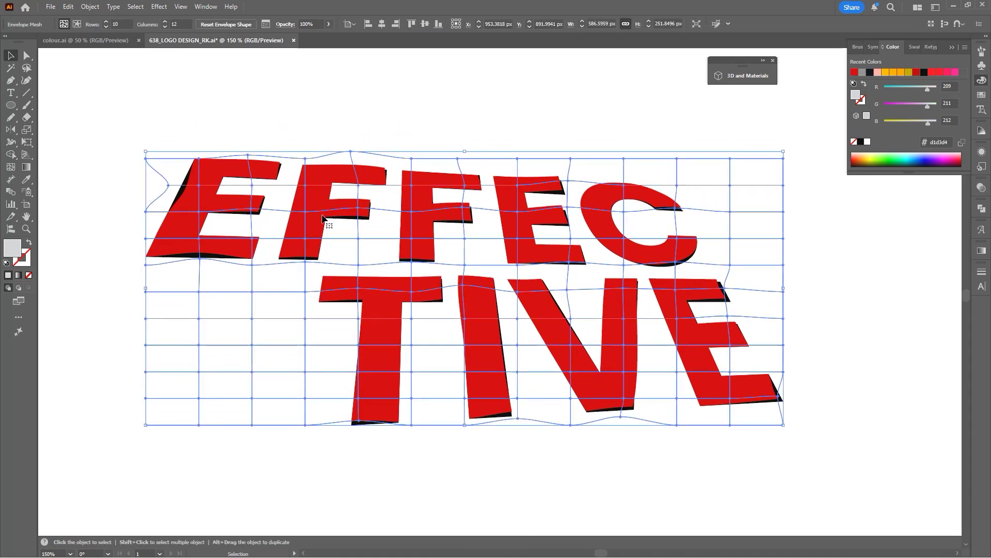
key(a)
drag(168, 186, 158, 183)
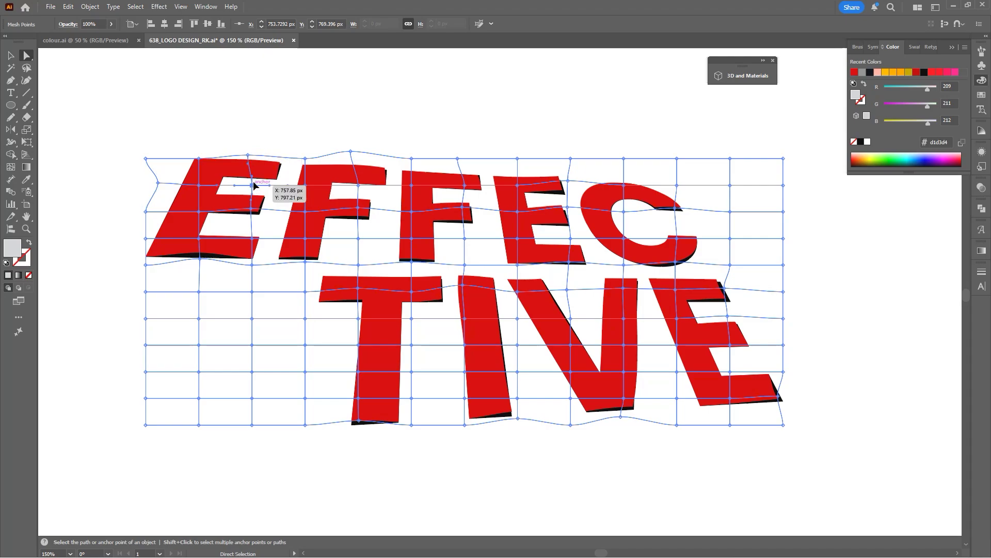
drag(252, 185, 253, 183)
drag(358, 185, 359, 182)
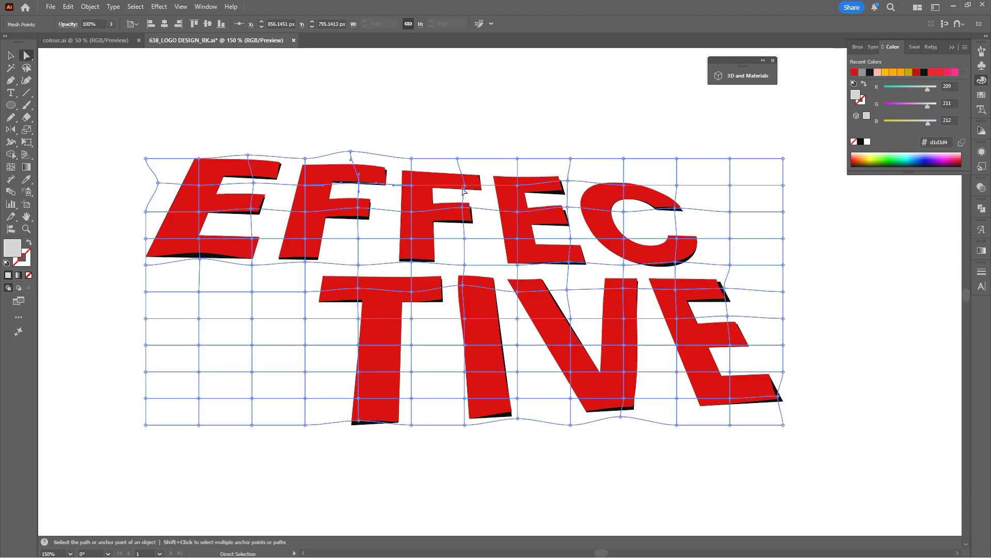
drag(465, 186, 465, 182)
Slightly raise the mesh points at the last E's bottom and middle arms, and deselect the envelope.
drag(739, 354, 660, 253)
scroll(706, 311, up, 1)
drag(632, 292, 629, 289)
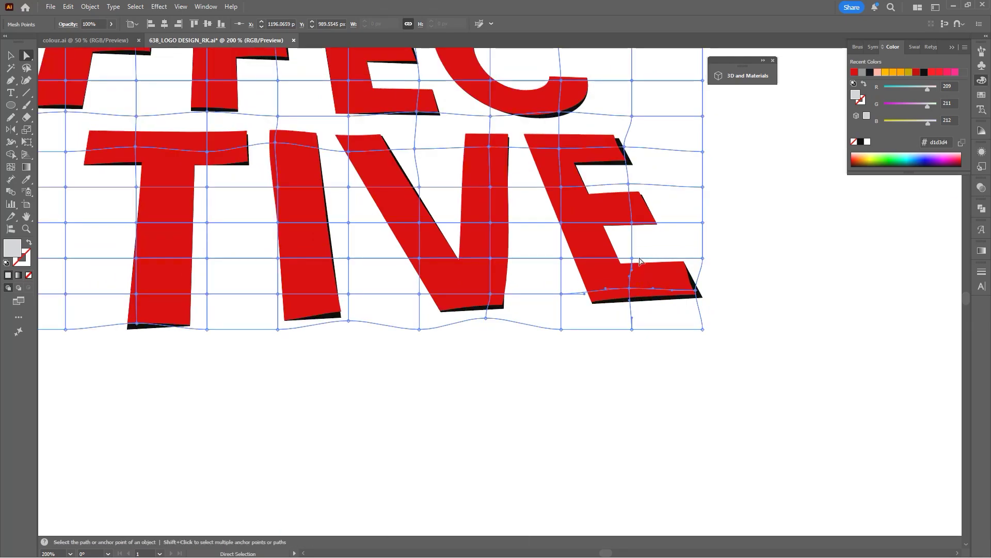
drag(632, 222, 630, 221)
drag(400, 210, 555, 314)
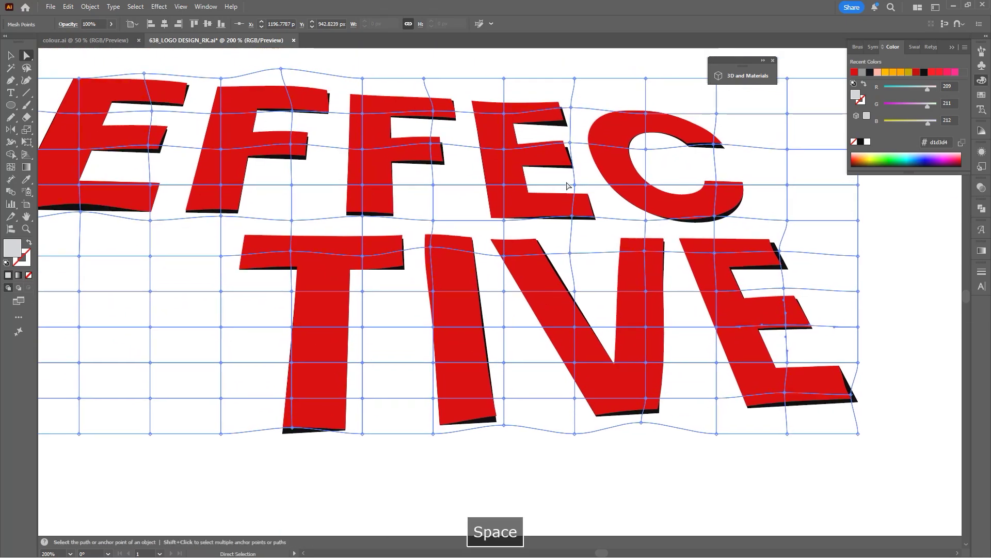
scroll(581, 243, down, 1)
click(556, 385)
scroll(560, 388, down, 1)
drag(603, 402, 598, 412)
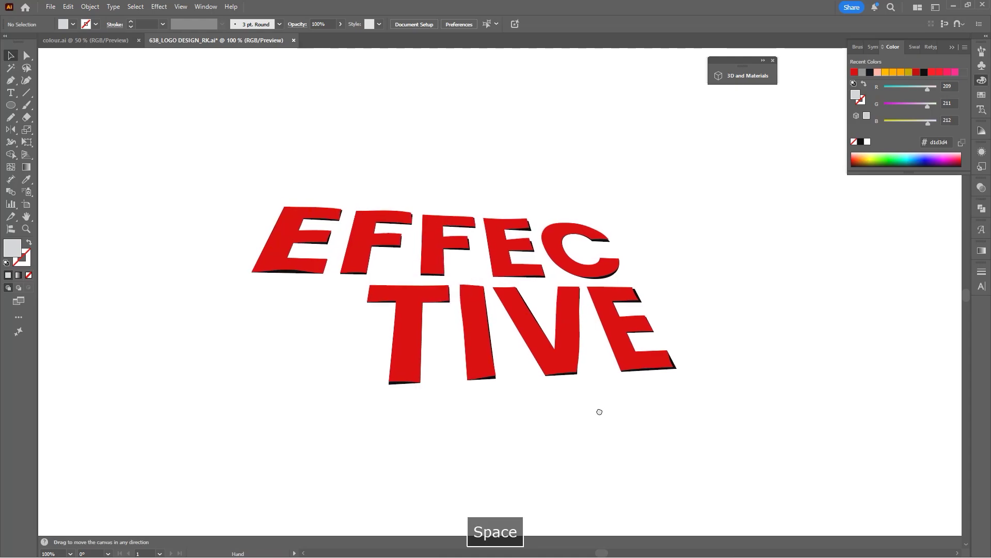